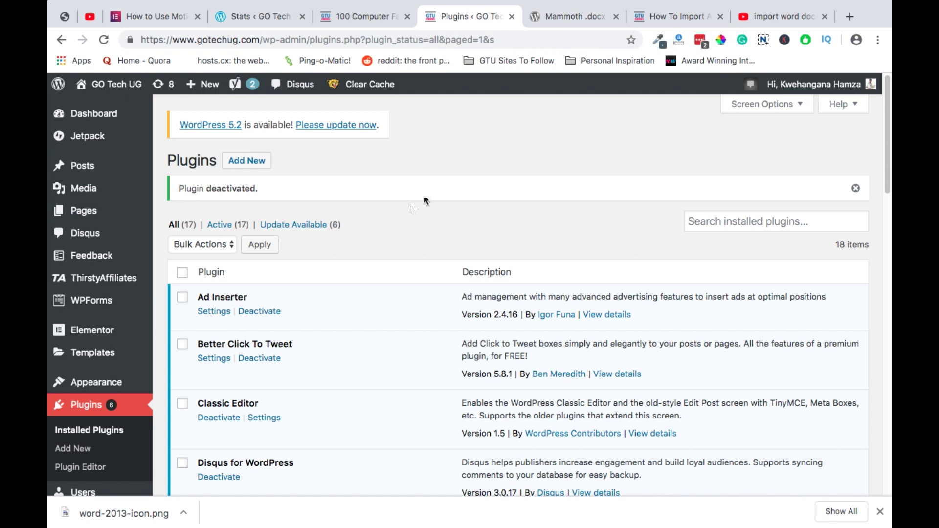
Browse the Word-import article and the Mammoth .docx converter plugin page, then return to installed plugins.
{"action": "left_click", "coordinate": [681, 17]}
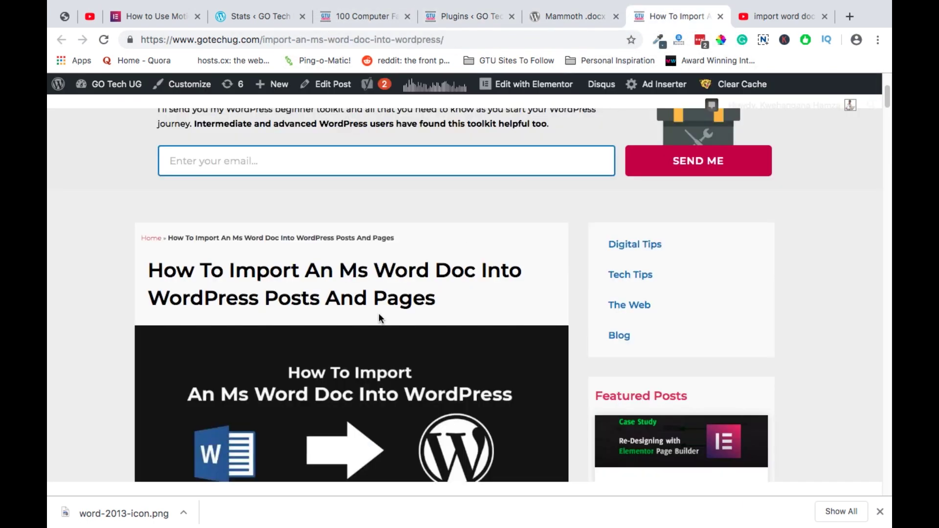
{"action": "scroll", "coordinate": [395, 298], "scroll_direction": "down", "scroll_amount": 5}
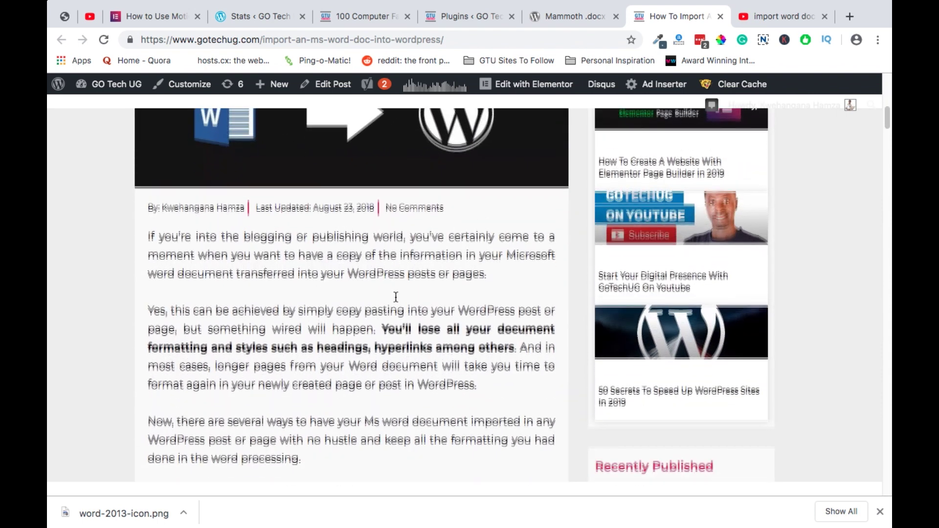
{"action": "scroll", "coordinate": [394, 298], "scroll_direction": "up", "scroll_amount": 4}
{"action": "scroll", "coordinate": [396, 297], "scroll_direction": "up", "scroll_amount": 2}
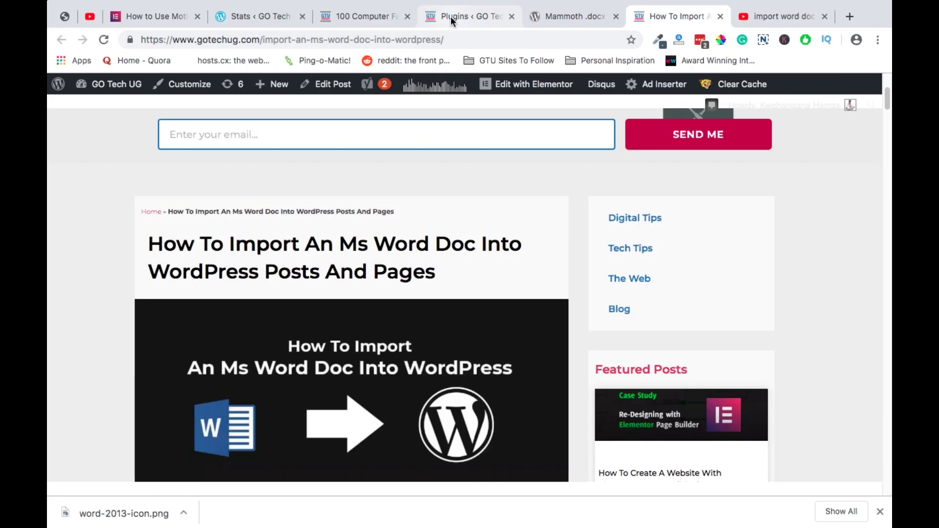
{"action": "left_click", "coordinate": [451, 17]}
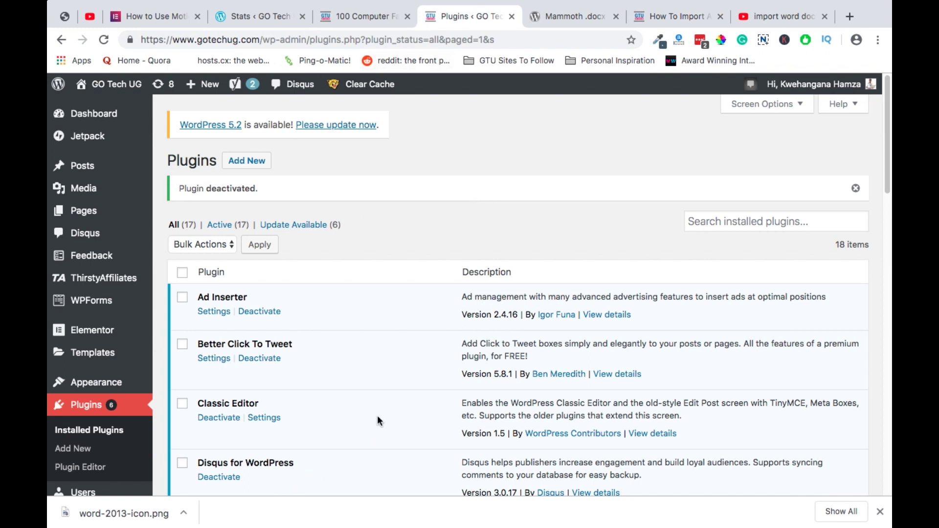
{"action": "left_click", "coordinate": [577, 24]}
{"action": "scroll", "coordinate": [416, 252], "scroll_direction": "up", "scroll_amount": 5}
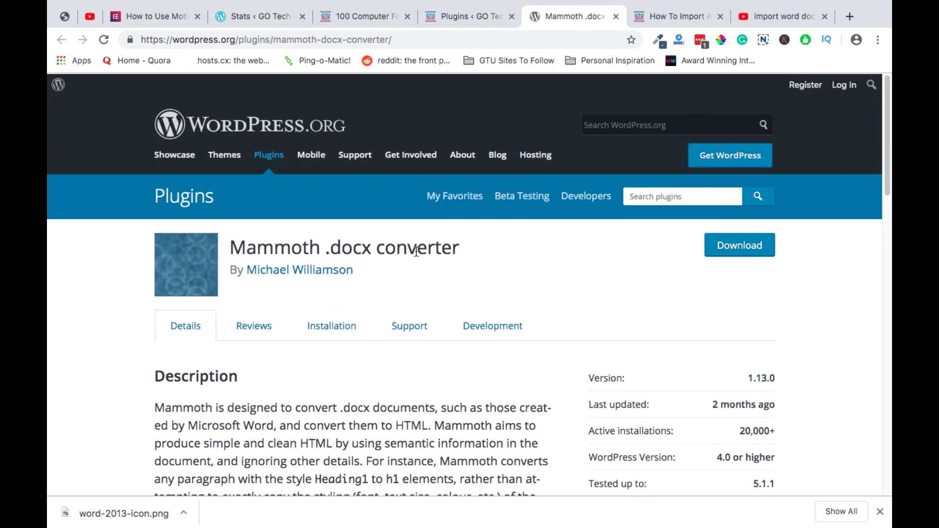
{"action": "scroll", "coordinate": [434, 307], "scroll_direction": "down", "scroll_amount": 5}
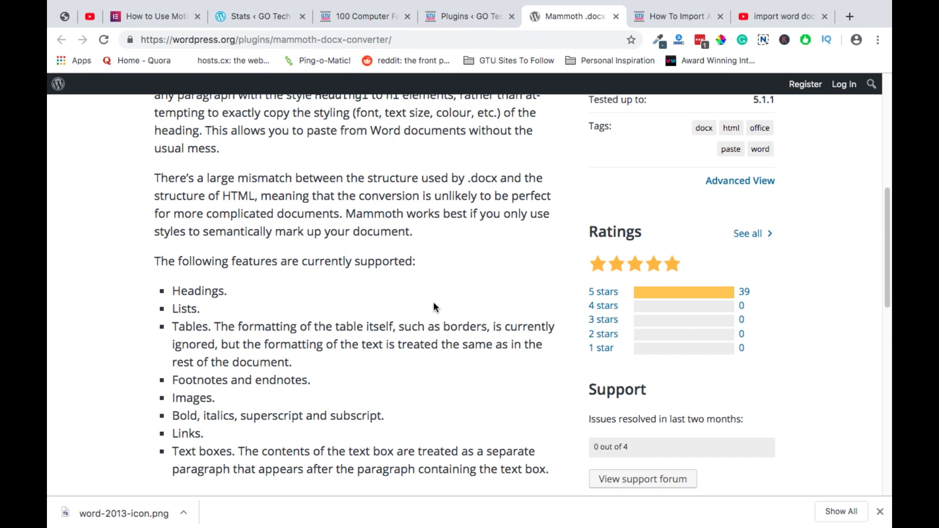
{"action": "scroll", "coordinate": [434, 307], "scroll_direction": "down", "scroll_amount": 1}
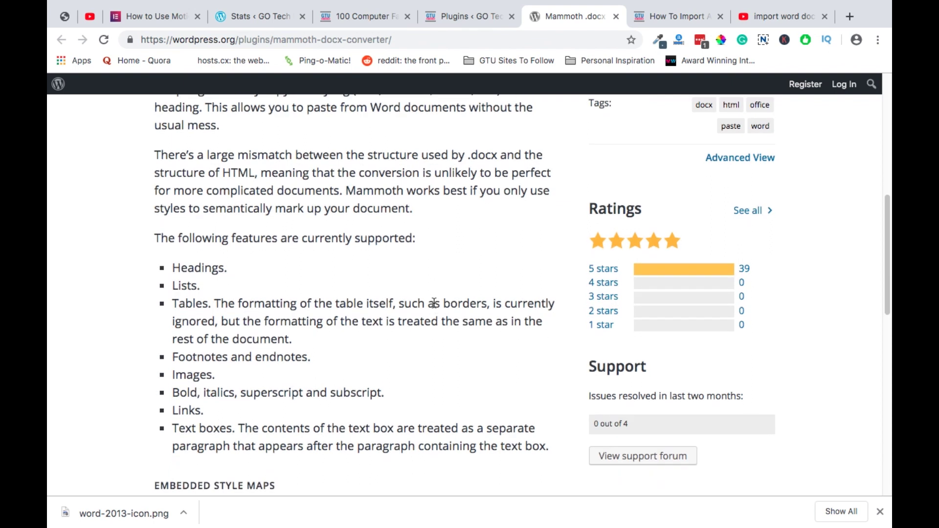
{"action": "scroll", "coordinate": [434, 303], "scroll_direction": "down", "scroll_amount": 3}
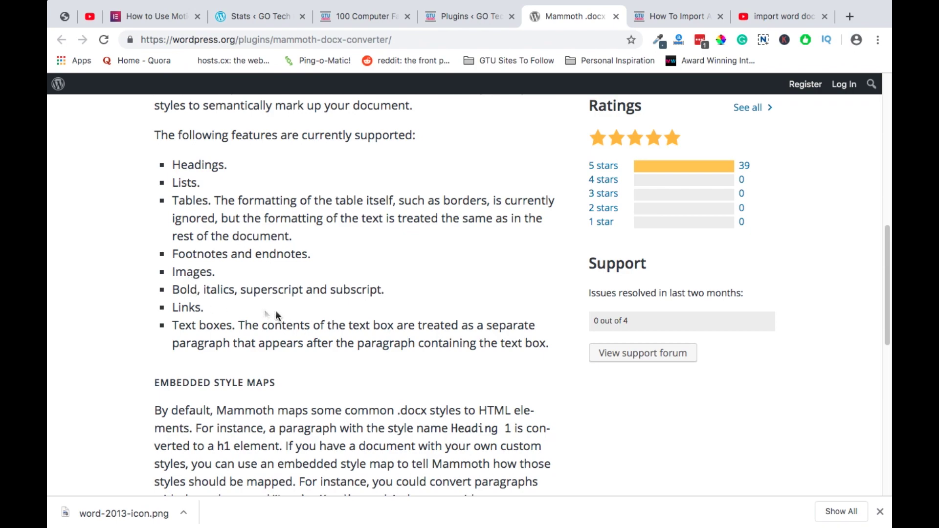
{"action": "scroll", "coordinate": [378, 293], "scroll_direction": "up", "scroll_amount": 5}
{"action": "scroll", "coordinate": [374, 296], "scroll_direction": "up", "scroll_amount": 3}
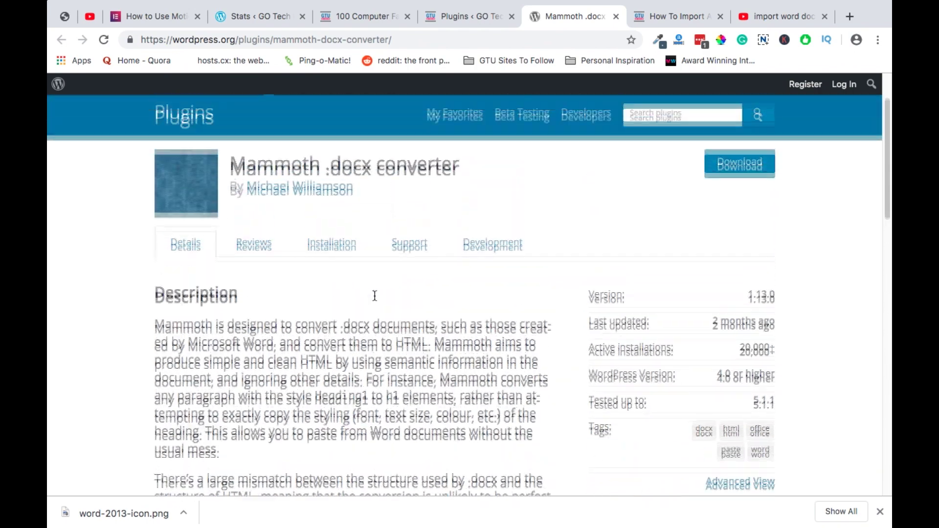
{"action": "left_click", "coordinate": [461, 20]}
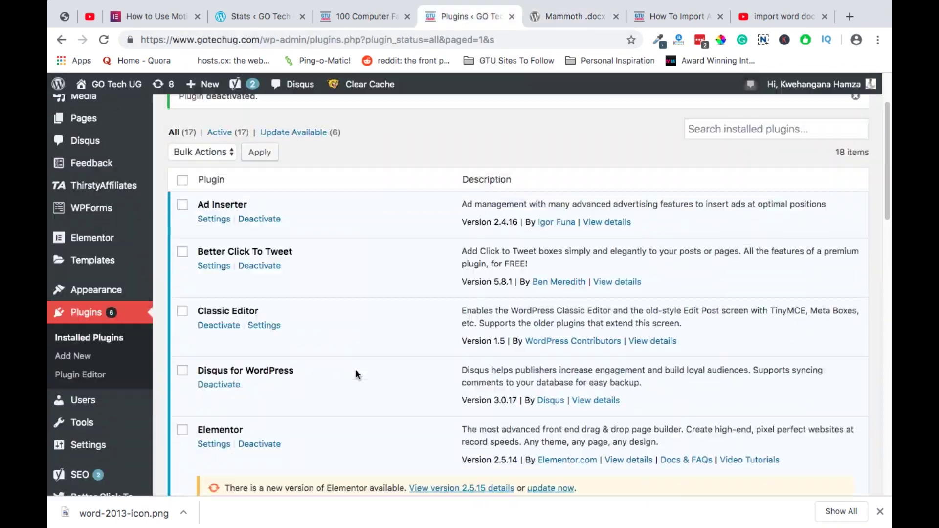
{"action": "scroll", "coordinate": [356, 370], "scroll_direction": "down", "scroll_amount": 3}
{"action": "scroll", "coordinate": [355, 371], "scroll_direction": "up", "scroll_amount": 3}
{"action": "scroll", "coordinate": [355, 370], "scroll_direction": "up", "scroll_amount": 2}
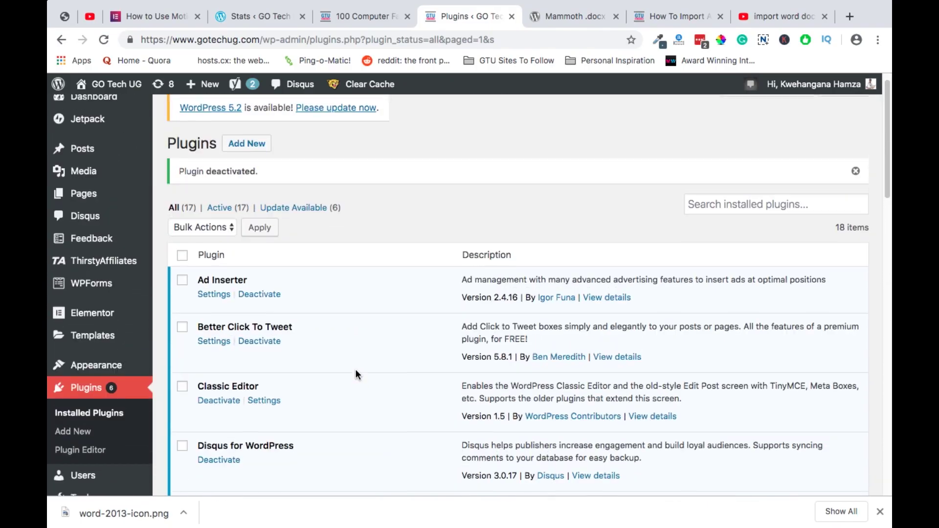
{"action": "scroll", "coordinate": [355, 369], "scroll_direction": "down", "scroll_amount": 4}
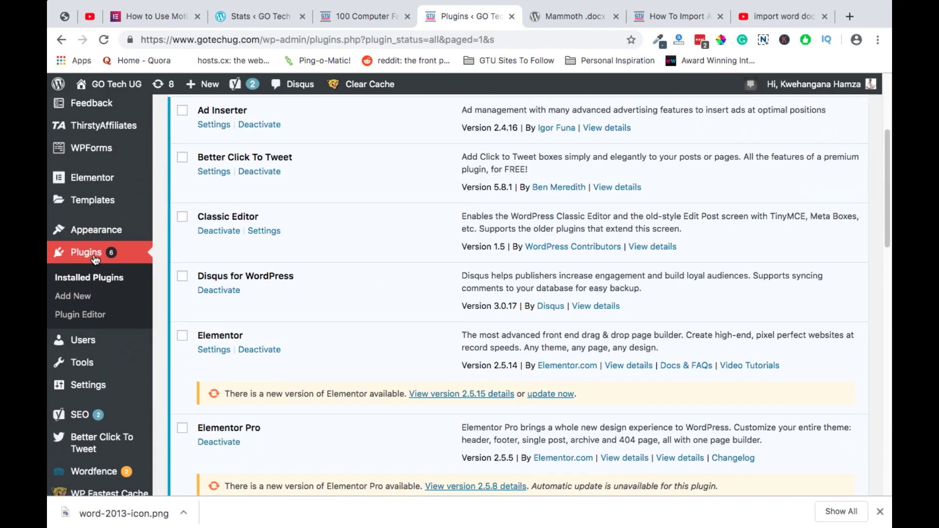
Go to Add New Plugins and carry the name 'Mammoth .docx converter' over to it.
{"action": "left_click", "coordinate": [64, 304]}
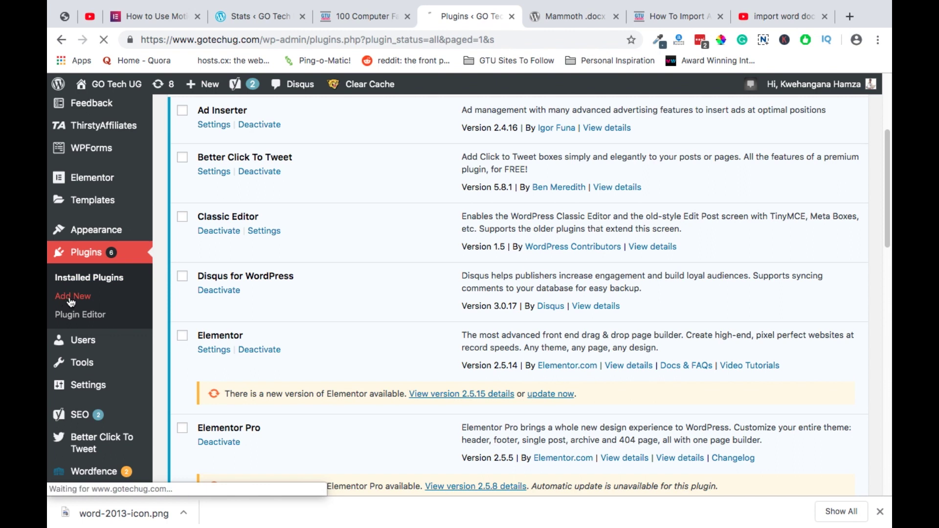
{"action": "left_click", "coordinate": [572, 19]}
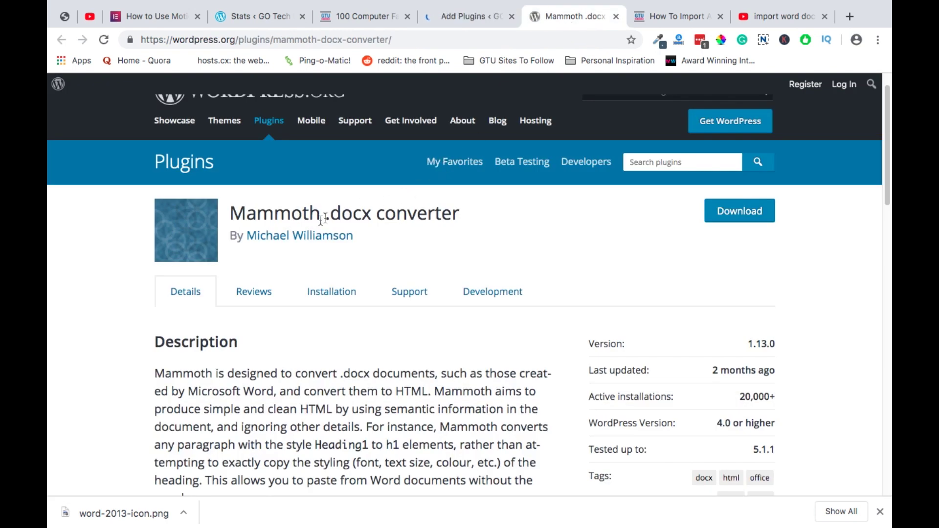
{"action": "triple_click", "coordinate": [297, 215]}
{"action": "key", "text": "ctrl+c"}
{"action": "left_click_drag", "start_coordinate": [297, 215], "coordinate": [455, 15]}
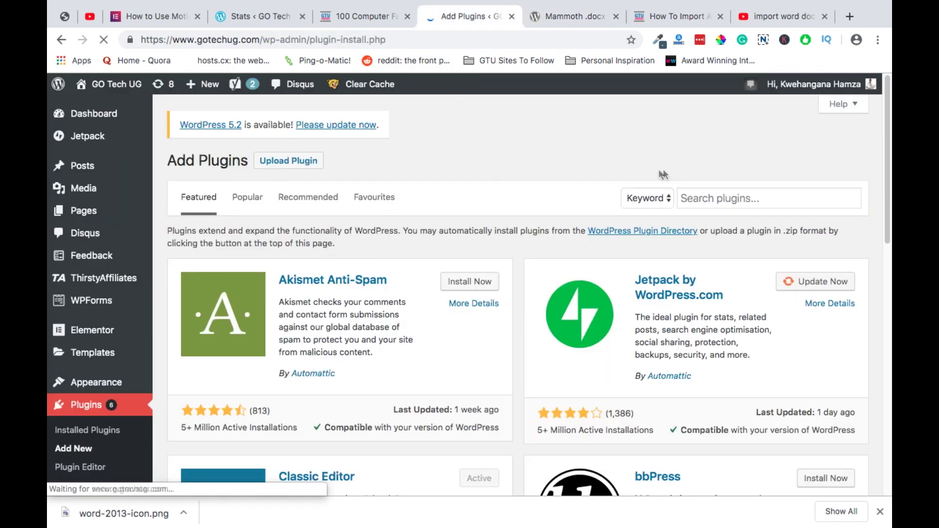
Search the plugin catalogue for 'Mammoth .docx converter', then install and activate it.
{"action": "left_click", "coordinate": [723, 197]}
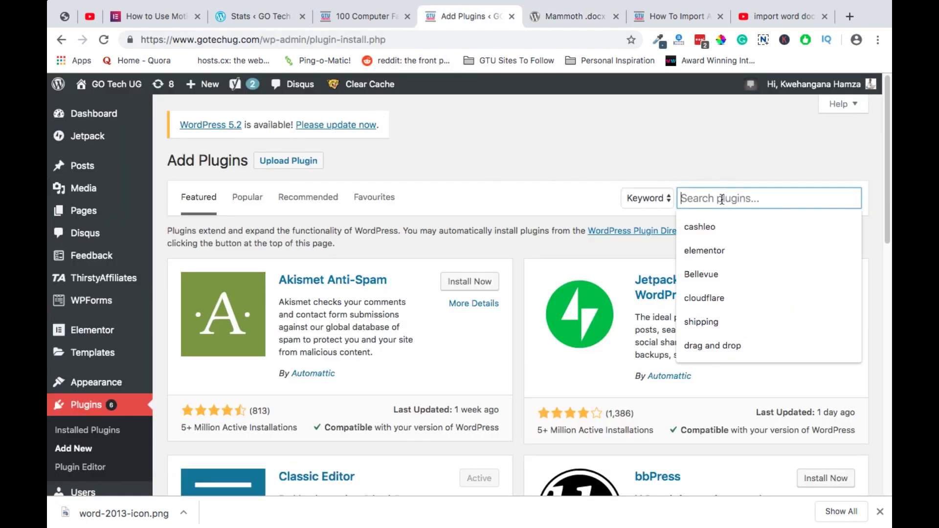
{"action": "key", "text": "ctrl+v"}
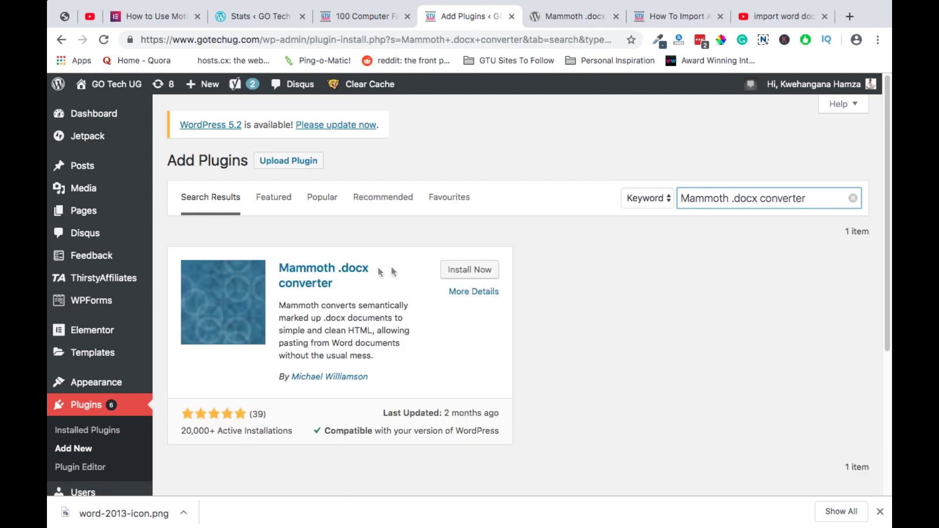
{"action": "left_click", "coordinate": [464, 272]}
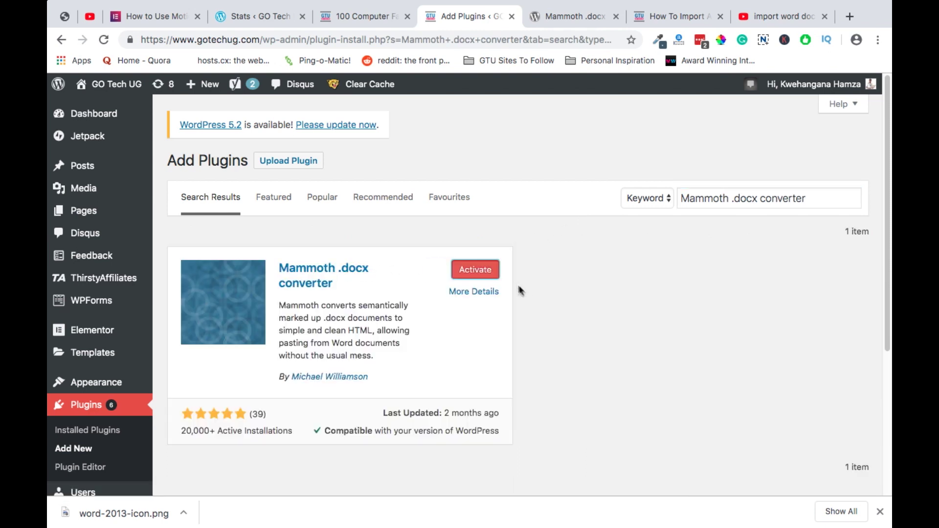
{"action": "left_click", "coordinate": [476, 271]}
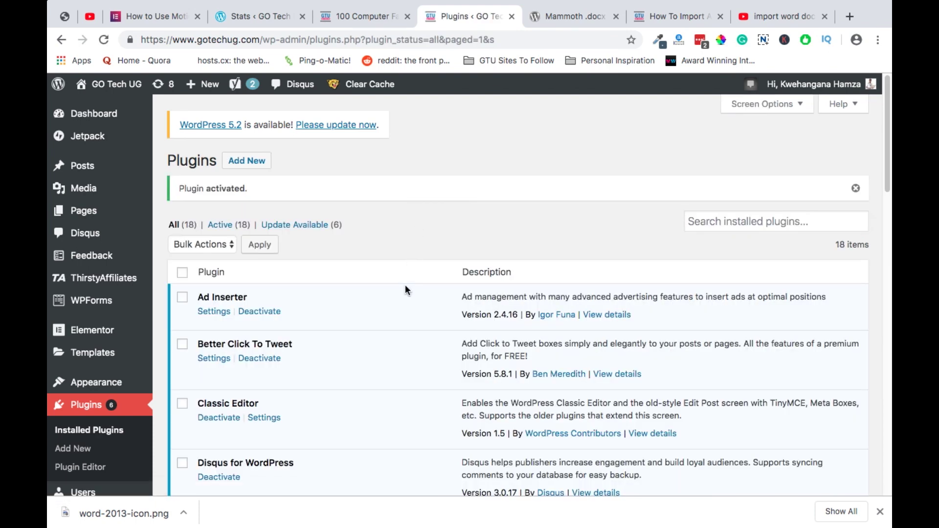
{"action": "mouse_move", "coordinate": [82, 165]}
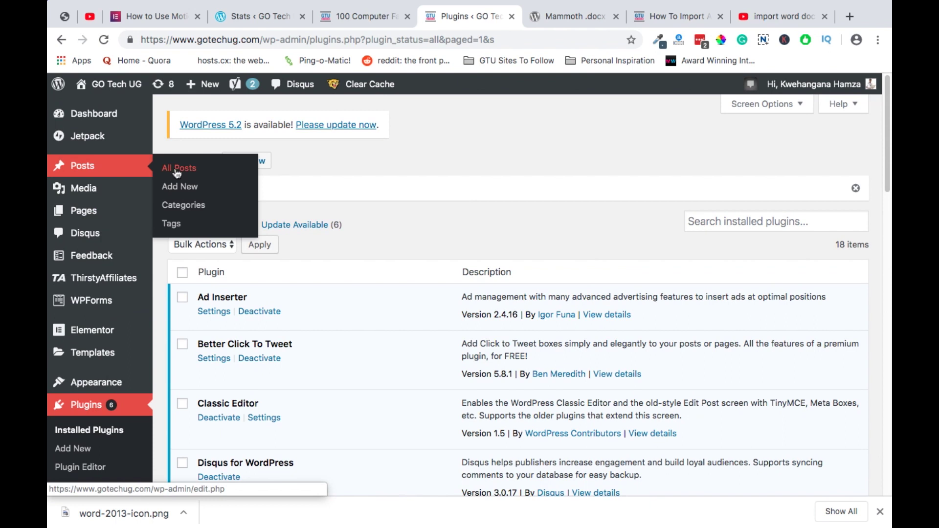
Start a blank post with Add New from the Posts menu.
{"action": "left_click", "coordinate": [179, 190]}
{"action": "type", "text": "How To Import ."}
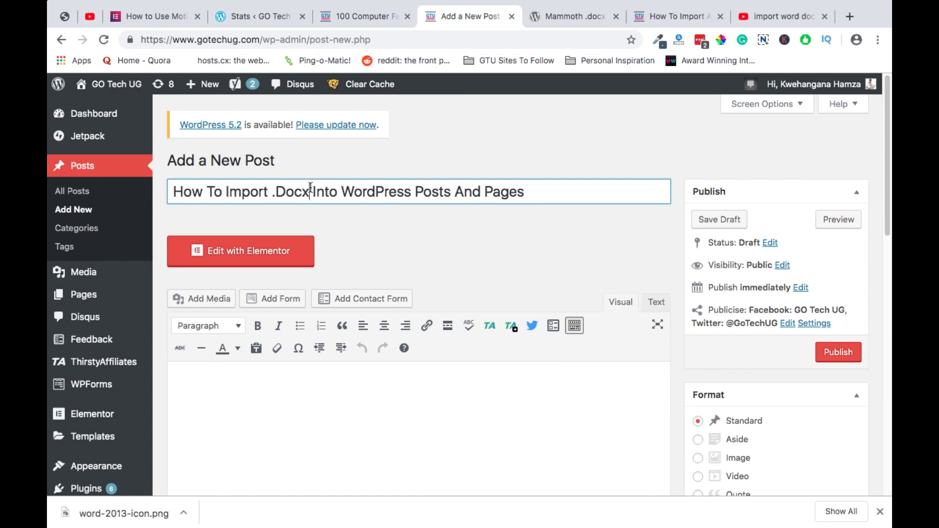
{"action": "type", "text": "Docx Do"}
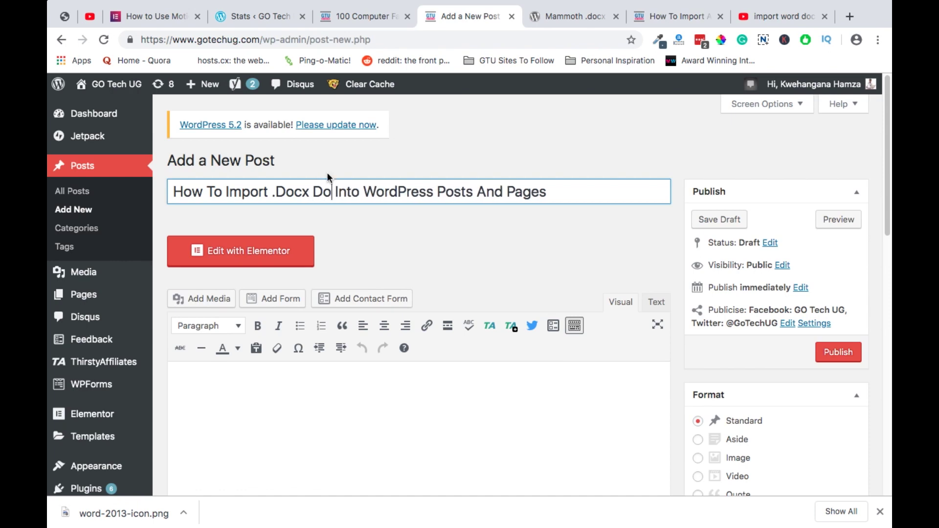
{"action": "type", "text": "cument"}
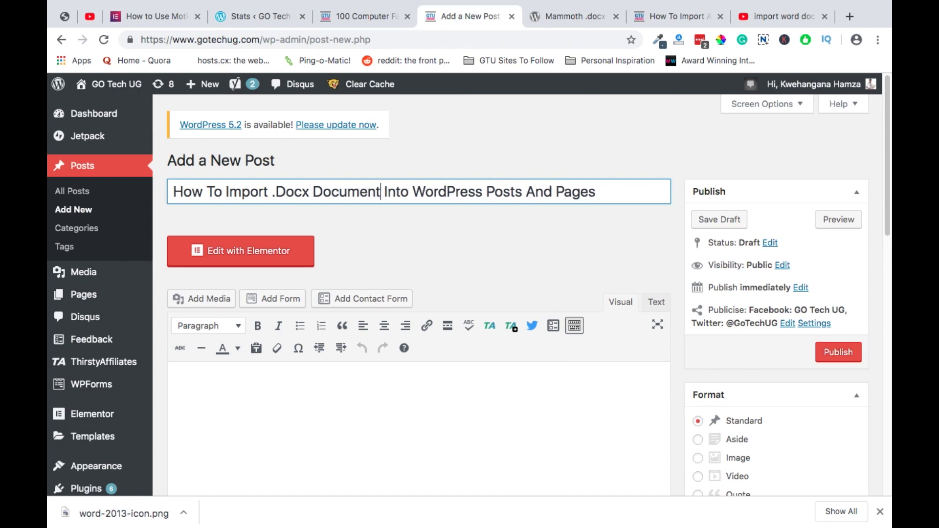
{"action": "type", "text": "s"}
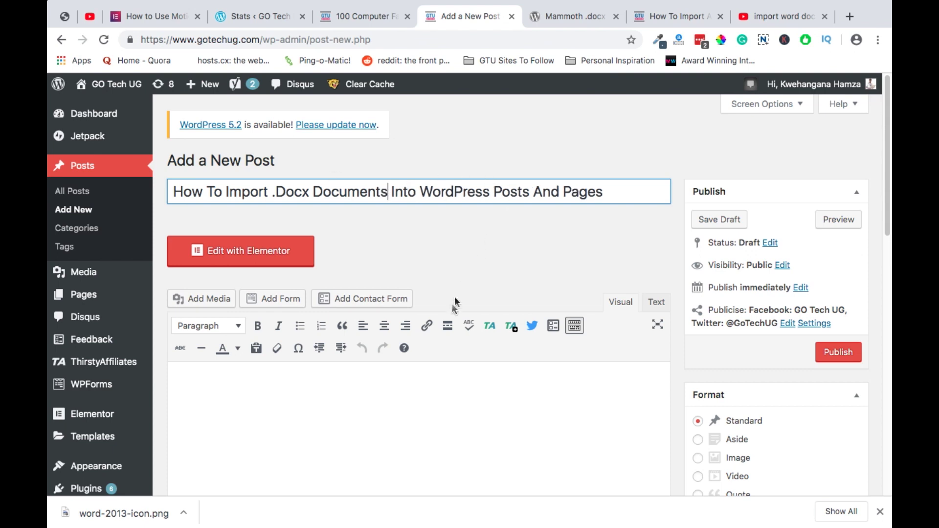
{"action": "scroll", "coordinate": [455, 335], "scroll_direction": "down", "scroll_amount": 2}
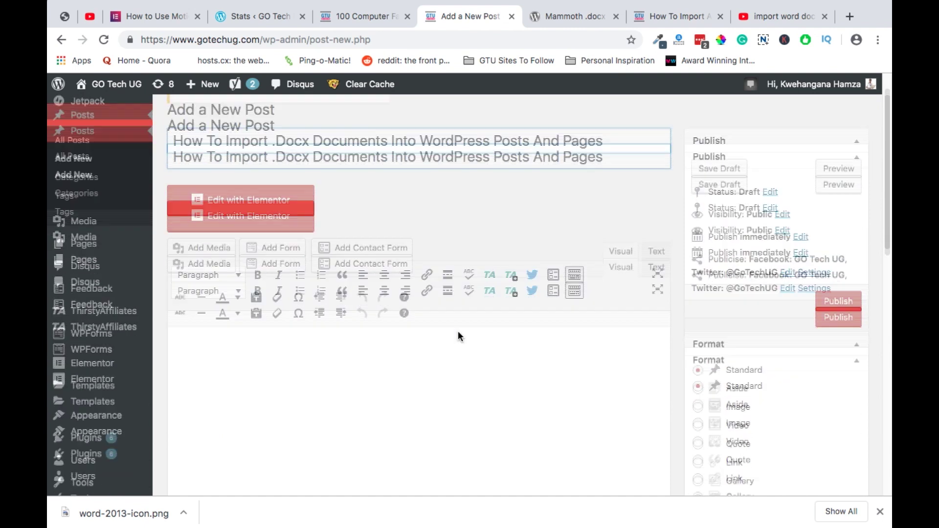
{"action": "scroll", "coordinate": [458, 332], "scroll_direction": "down", "scroll_amount": 5}
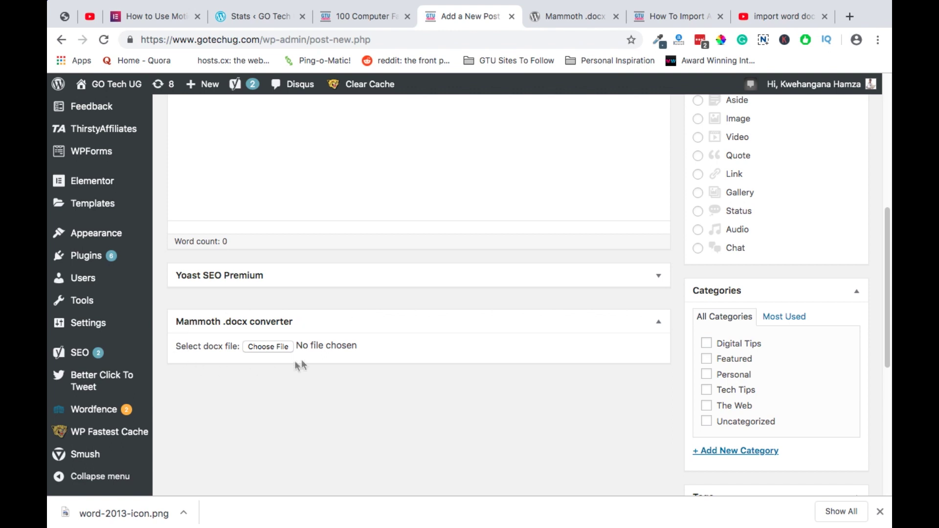
Open the file picker from the Mammoth .docx converter box's Choose File button.
{"action": "left_click", "coordinate": [270, 347]}
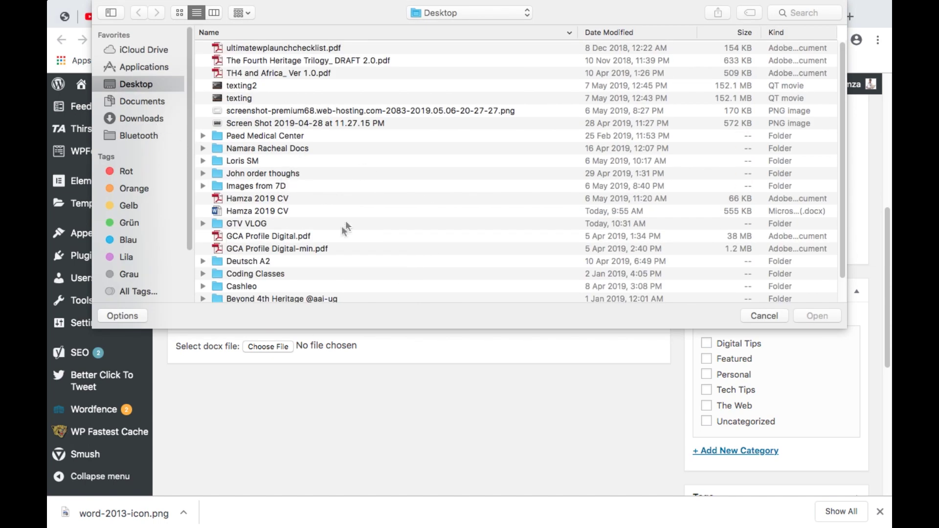
Select 'Hamza 2019 CV' on the Desktop and open it in the converter.
{"action": "left_click", "coordinate": [233, 214]}
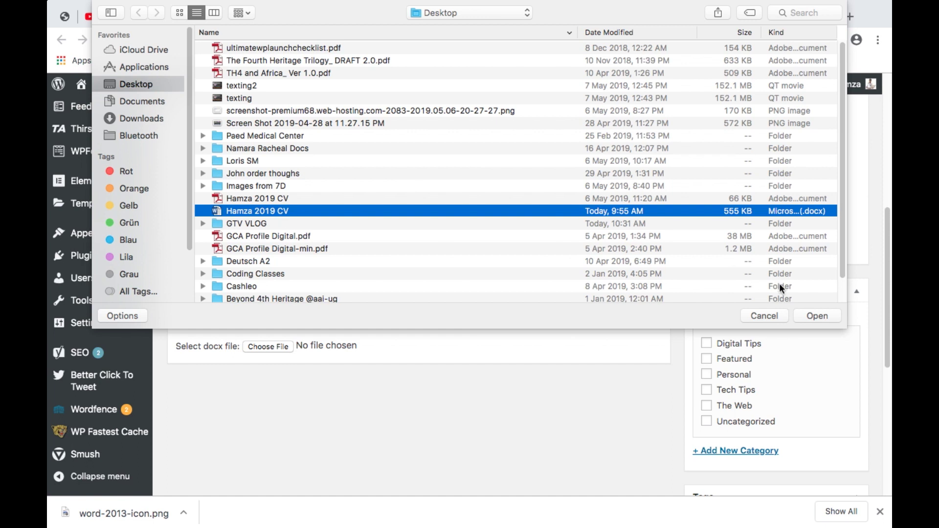
{"action": "left_click", "coordinate": [815, 318]}
{"action": "scroll", "coordinate": [439, 331], "scroll_direction": "down", "scroll_amount": 5}
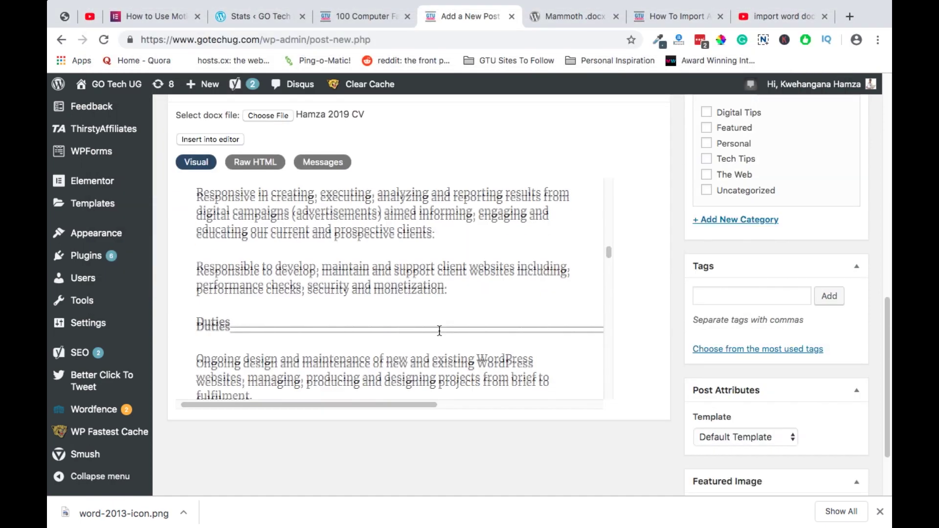
{"action": "scroll", "coordinate": [440, 331], "scroll_direction": "down", "scroll_amount": 2}
{"action": "scroll", "coordinate": [439, 331], "scroll_direction": "down", "scroll_amount": 1}
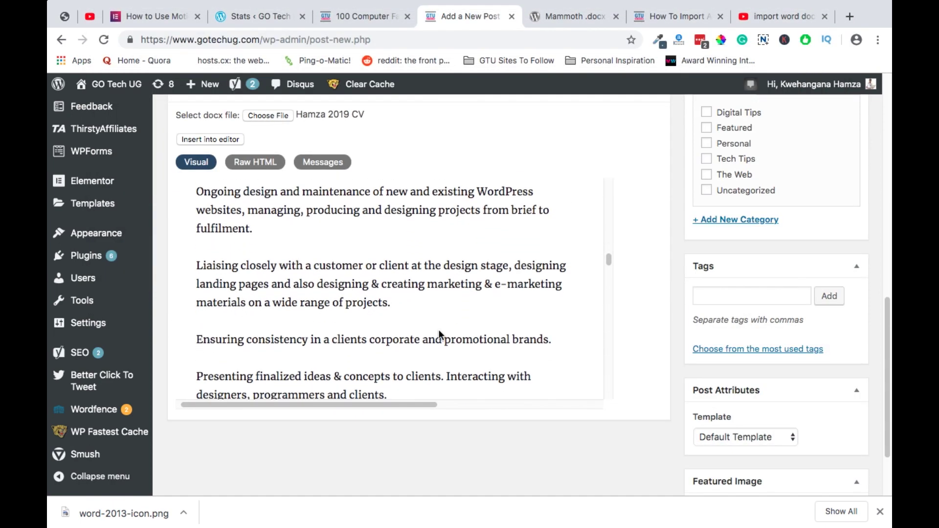
{"action": "scroll", "coordinate": [439, 330], "scroll_direction": "down", "scroll_amount": 2}
{"action": "scroll", "coordinate": [438, 329], "scroll_direction": "down", "scroll_amount": 3}
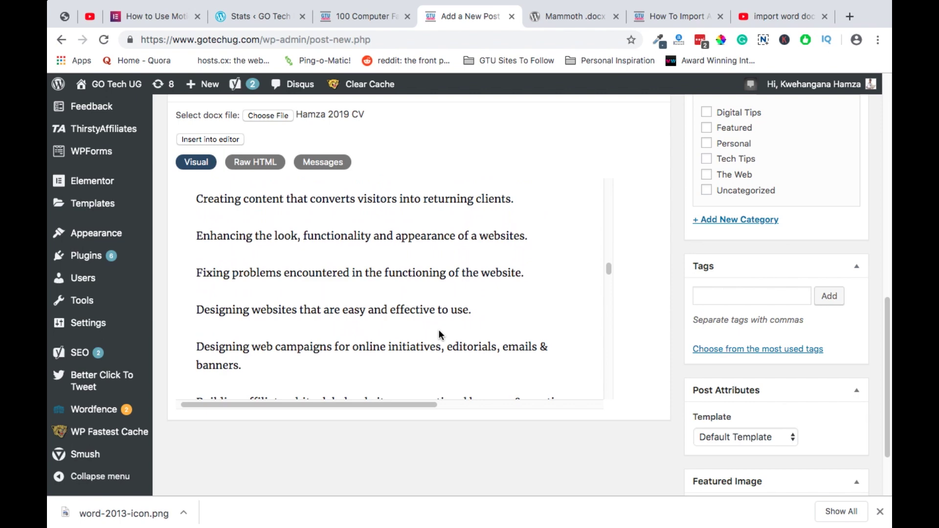
{"action": "scroll", "coordinate": [440, 329], "scroll_direction": "down", "scroll_amount": 3}
{"action": "scroll", "coordinate": [439, 329], "scroll_direction": "down", "scroll_amount": 3}
{"action": "scroll", "coordinate": [439, 330], "scroll_direction": "down", "scroll_amount": 3}
{"action": "scroll", "coordinate": [439, 330], "scroll_direction": "down", "scroll_amount": 3}
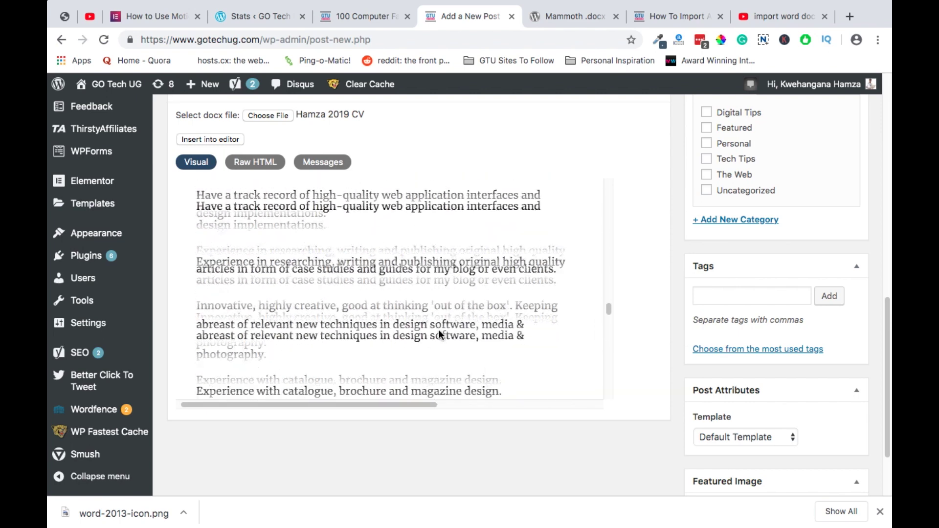
{"action": "scroll", "coordinate": [439, 330], "scroll_direction": "down", "scroll_amount": 2}
{"action": "scroll", "coordinate": [439, 330], "scroll_direction": "down", "scroll_amount": 2}
{"action": "scroll", "coordinate": [439, 330], "scroll_direction": "down", "scroll_amount": 1}
{"action": "scroll", "coordinate": [438, 330], "scroll_direction": "down", "scroll_amount": 3}
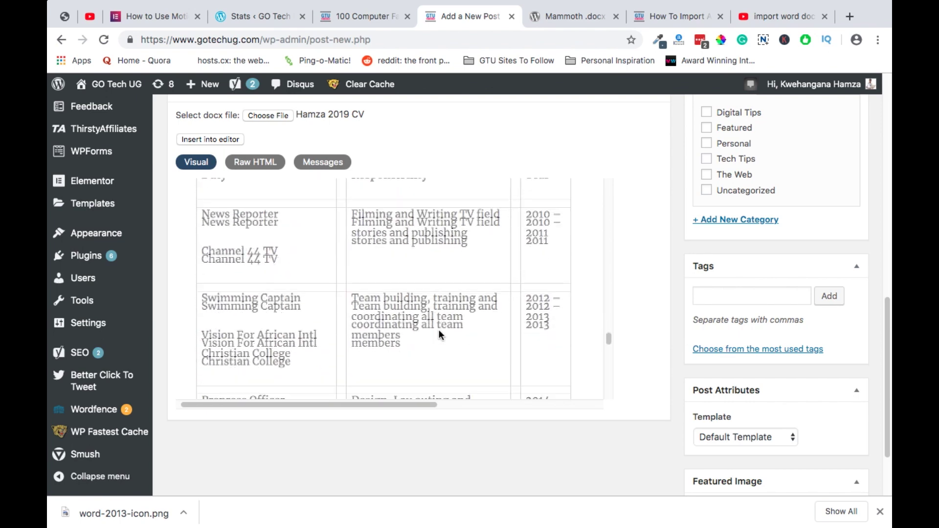
{"action": "scroll", "coordinate": [438, 330], "scroll_direction": "down", "scroll_amount": 2}
{"action": "scroll", "coordinate": [439, 330], "scroll_direction": "down", "scroll_amount": 2}
{"action": "scroll", "coordinate": [440, 334], "scroll_direction": "down", "scroll_amount": 2}
{"action": "scroll", "coordinate": [439, 335], "scroll_direction": "down", "scroll_amount": 3}
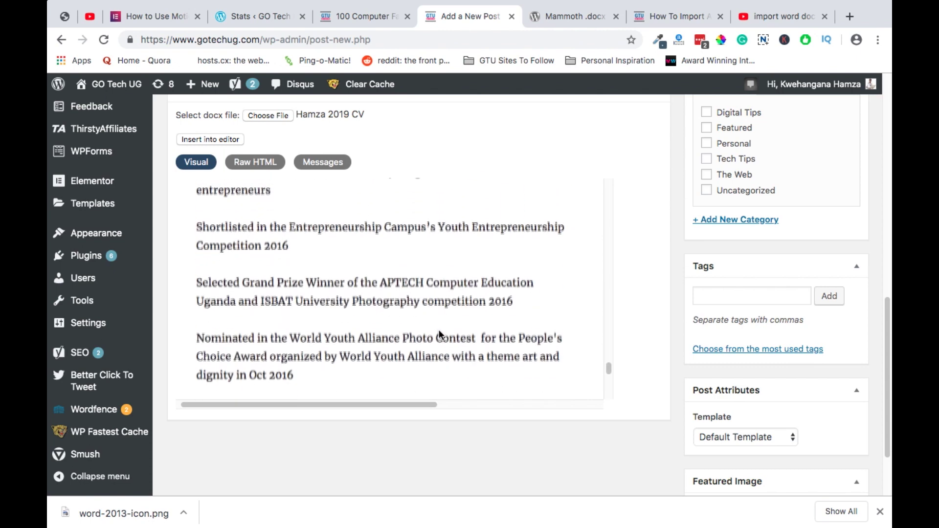
{"action": "scroll", "coordinate": [439, 335], "scroll_direction": "down", "scroll_amount": 2}
{"action": "scroll", "coordinate": [438, 335], "scroll_direction": "down", "scroll_amount": 3}
{"action": "scroll", "coordinate": [440, 335], "scroll_direction": "up", "scroll_amount": 2}
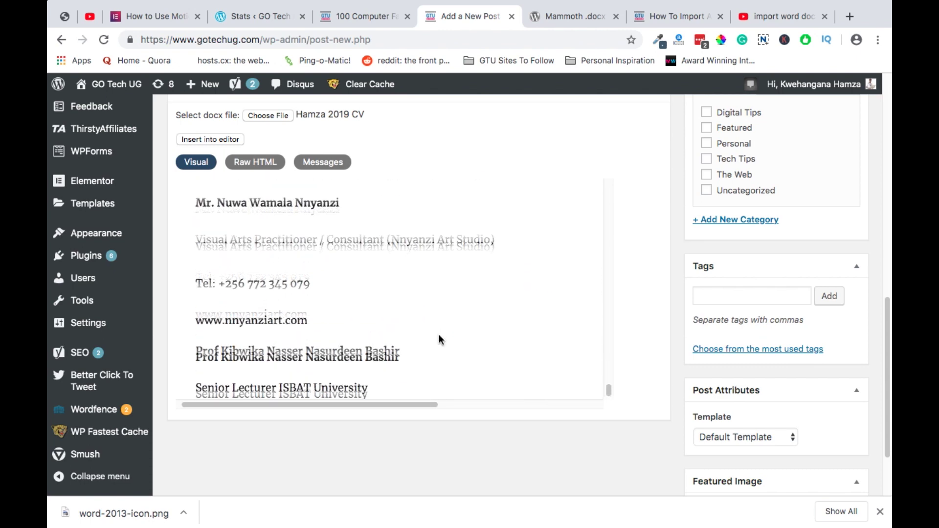
{"action": "scroll", "coordinate": [555, 271], "scroll_direction": "up", "scroll_amount": 2}
Insert the Mammoth-converted CV into the post body with 'Insert into editor'.
{"action": "left_click", "coordinate": [209, 161]}
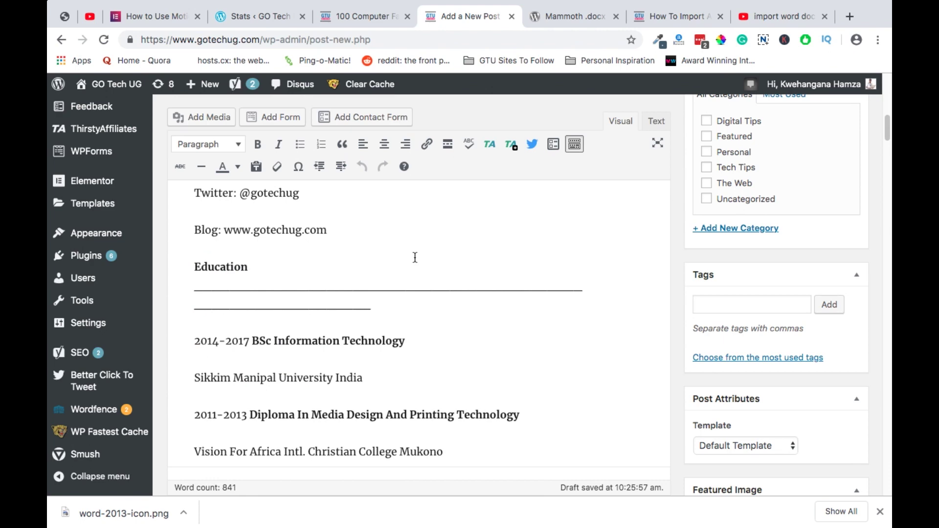
{"action": "scroll", "coordinate": [415, 258], "scroll_direction": "up", "scroll_amount": 5}
{"action": "scroll", "coordinate": [415, 257], "scroll_direction": "up", "scroll_amount": 5}
{"action": "scroll", "coordinate": [415, 258], "scroll_direction": "up", "scroll_amount": 5}
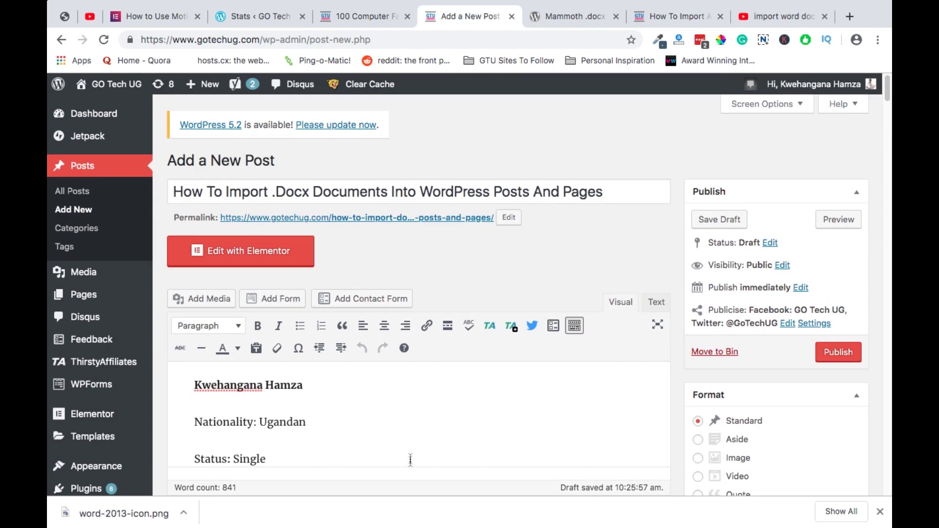
{"action": "scroll", "coordinate": [410, 460], "scroll_direction": "down", "scroll_amount": 5}
{"action": "scroll", "coordinate": [410, 460], "scroll_direction": "down", "scroll_amount": 5}
{"action": "scroll", "coordinate": [410, 460], "scroll_direction": "down", "scroll_amount": 5}
{"action": "scroll", "coordinate": [410, 456], "scroll_direction": "down", "scroll_amount": 5}
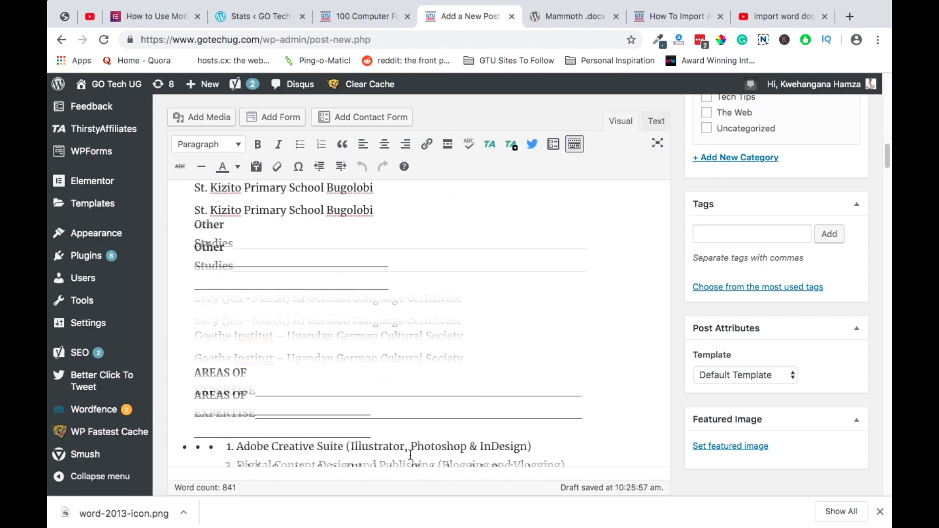
{"action": "scroll", "coordinate": [410, 455], "scroll_direction": "down", "scroll_amount": 5}
{"action": "scroll", "coordinate": [410, 456], "scroll_direction": "down", "scroll_amount": 5}
{"action": "scroll", "coordinate": [410, 455], "scroll_direction": "down", "scroll_amount": 5}
{"action": "scroll", "coordinate": [410, 456], "scroll_direction": "down", "scroll_amount": 5}
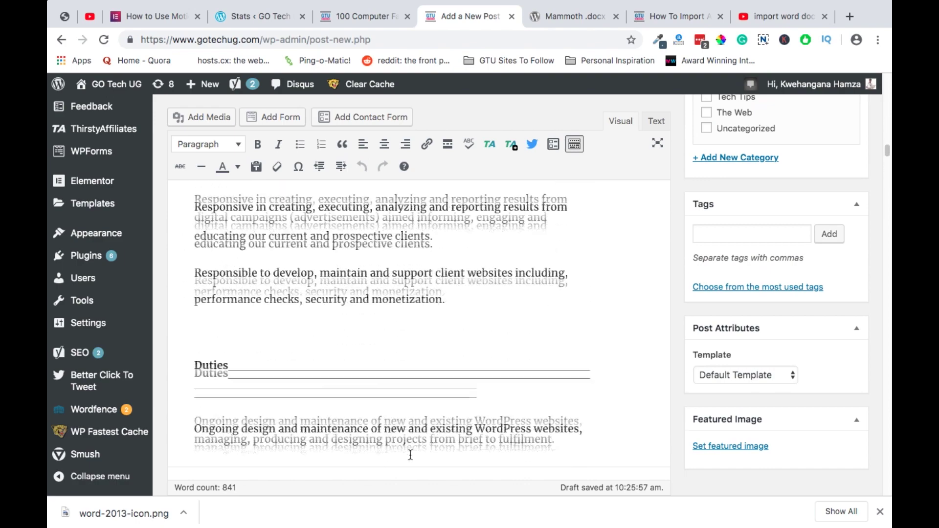
{"action": "scroll", "coordinate": [410, 456], "scroll_direction": "down", "scroll_amount": 2}
{"action": "scroll", "coordinate": [410, 456], "scroll_direction": "down", "scroll_amount": 2}
{"action": "scroll", "coordinate": [411, 455], "scroll_direction": "down", "scroll_amount": 5}
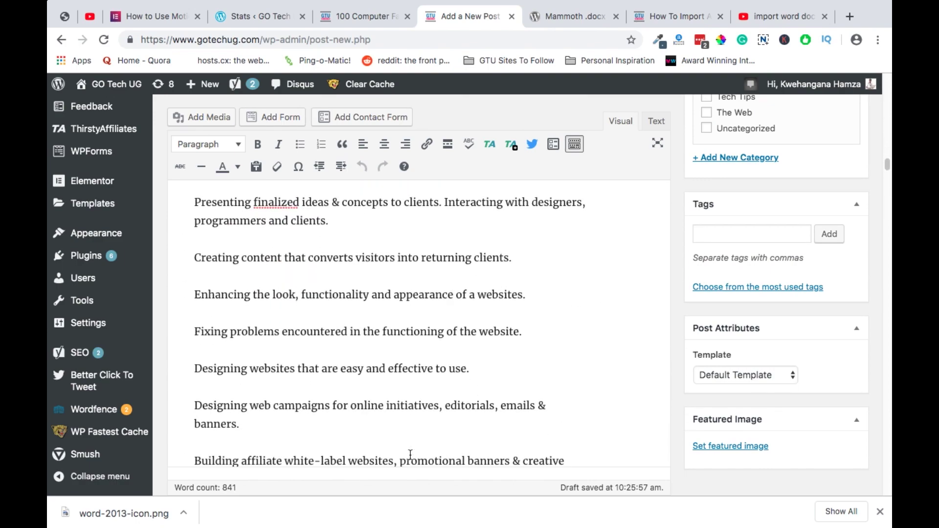
{"action": "scroll", "coordinate": [410, 456], "scroll_direction": "down", "scroll_amount": 3}
{"action": "scroll", "coordinate": [411, 456], "scroll_direction": "down", "scroll_amount": 3}
{"action": "scroll", "coordinate": [411, 455], "scroll_direction": "down", "scroll_amount": 1}
{"action": "scroll", "coordinate": [411, 453], "scroll_direction": "down", "scroll_amount": 5}
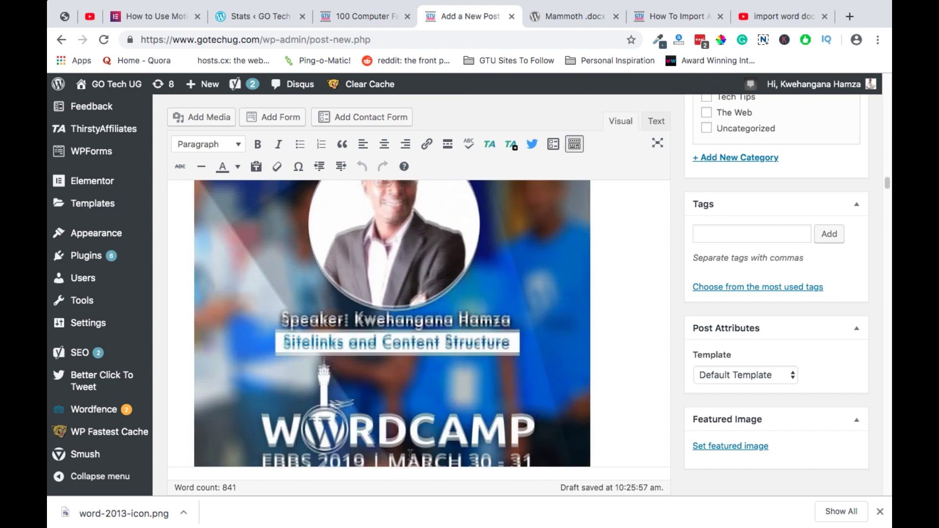
{"action": "scroll", "coordinate": [410, 453], "scroll_direction": "down", "scroll_amount": 2}
{"action": "scroll", "coordinate": [411, 452], "scroll_direction": "down", "scroll_amount": 2}
{"action": "scroll", "coordinate": [410, 454], "scroll_direction": "down", "scroll_amount": 1}
{"action": "scroll", "coordinate": [410, 455], "scroll_direction": "down", "scroll_amount": 1}
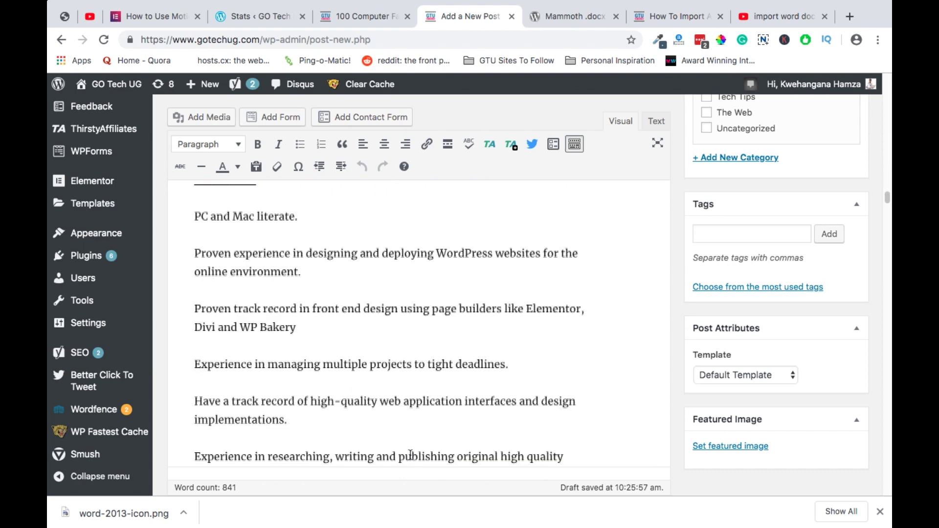
{"action": "scroll", "coordinate": [410, 456], "scroll_direction": "down", "scroll_amount": 1}
{"action": "scroll", "coordinate": [410, 455], "scroll_direction": "down", "scroll_amount": 3}
{"action": "scroll", "coordinate": [410, 456], "scroll_direction": "down", "scroll_amount": 4}
{"action": "scroll", "coordinate": [410, 455], "scroll_direction": "down", "scroll_amount": 4}
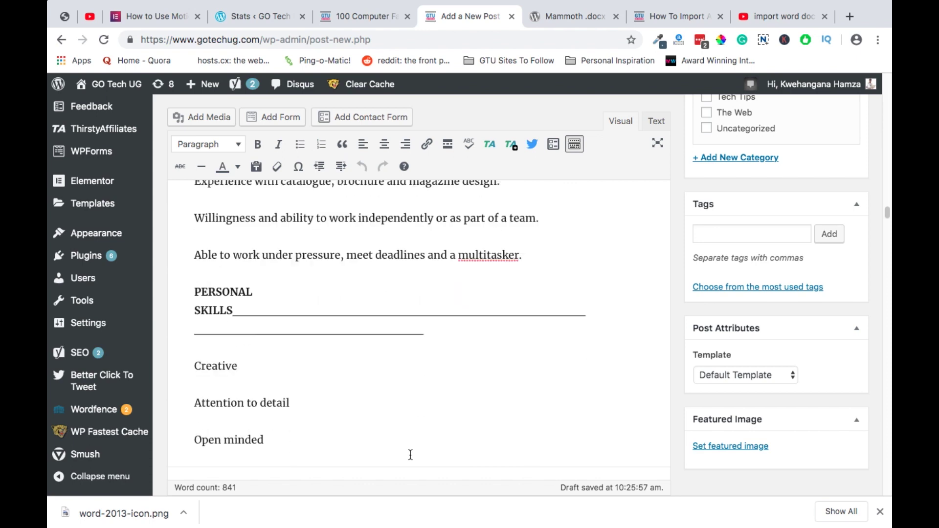
{"action": "scroll", "coordinate": [411, 456], "scroll_direction": "down", "scroll_amount": 6}
{"action": "scroll", "coordinate": [410, 456], "scroll_direction": "down", "scroll_amount": 5}
{"action": "scroll", "coordinate": [410, 456], "scroll_direction": "down", "scroll_amount": 1}
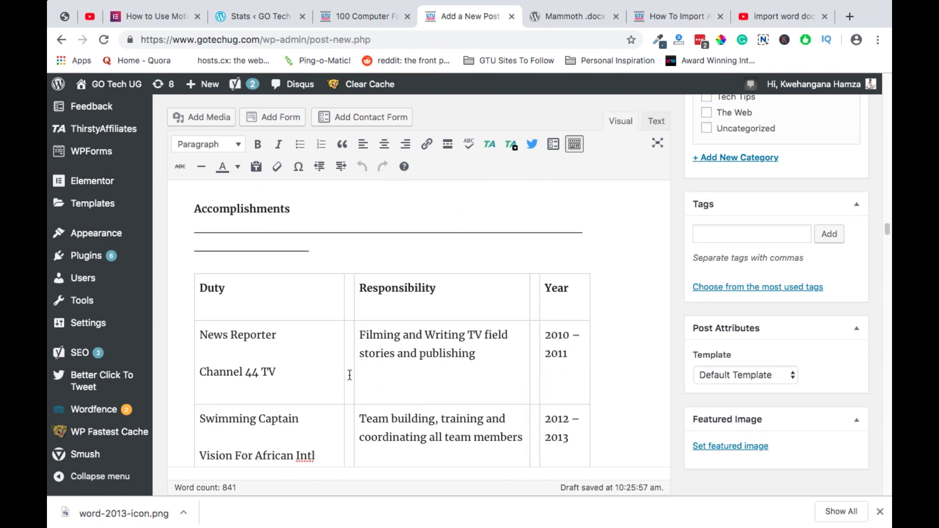
{"action": "scroll", "coordinate": [349, 374], "scroll_direction": "down", "scroll_amount": 2}
{"action": "scroll", "coordinate": [304, 380], "scroll_direction": "up", "scroll_amount": 5}
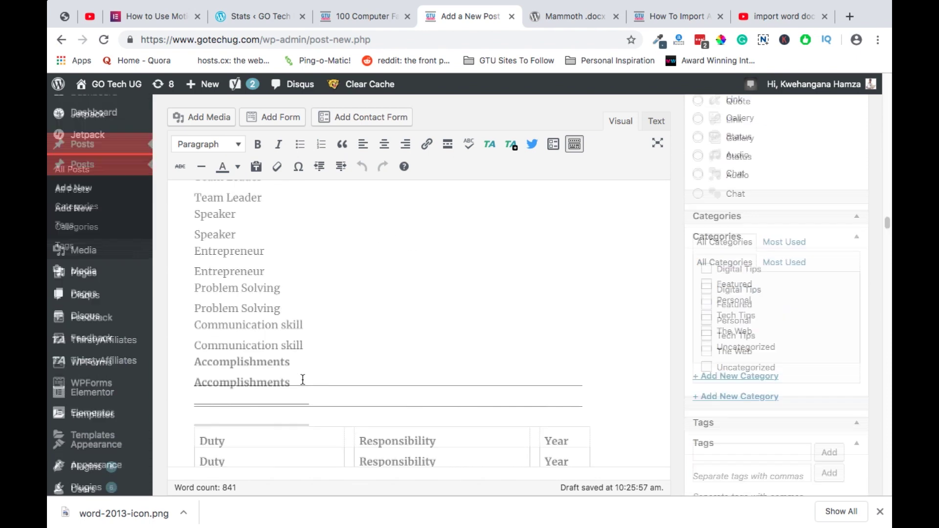
{"action": "scroll", "coordinate": [304, 379], "scroll_direction": "up", "scroll_amount": 5}
{"action": "scroll", "coordinate": [304, 379], "scroll_direction": "up", "scroll_amount": 5}
{"action": "scroll", "coordinate": [303, 379], "scroll_direction": "up", "scroll_amount": 5}
{"action": "scroll", "coordinate": [303, 380], "scroll_direction": "up", "scroll_amount": 2}
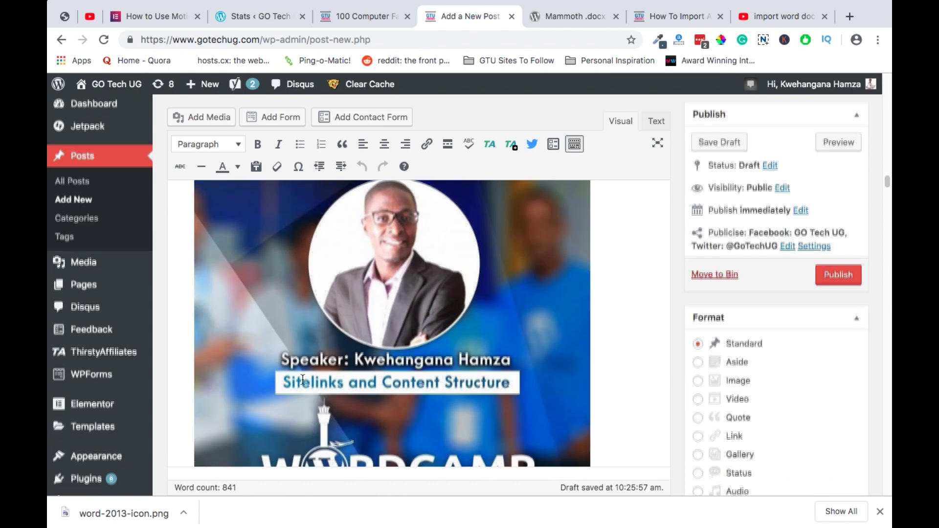
{"action": "scroll", "coordinate": [303, 380], "scroll_direction": "down", "scroll_amount": 5}
{"action": "scroll", "coordinate": [303, 379], "scroll_direction": "down", "scroll_amount": 1}
{"action": "scroll", "coordinate": [302, 379], "scroll_direction": "down", "scroll_amount": 3}
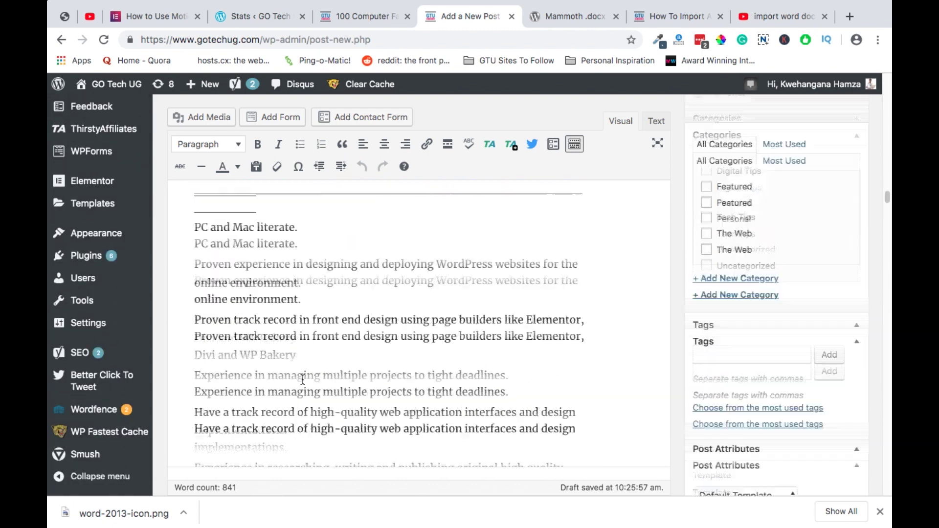
{"action": "scroll", "coordinate": [302, 380], "scroll_direction": "down", "scroll_amount": 3}
{"action": "scroll", "coordinate": [302, 379], "scroll_direction": "down", "scroll_amount": 4}
{"action": "scroll", "coordinate": [303, 380], "scroll_direction": "down", "scroll_amount": 2}
{"action": "scroll", "coordinate": [303, 379], "scroll_direction": "down", "scroll_amount": 5}
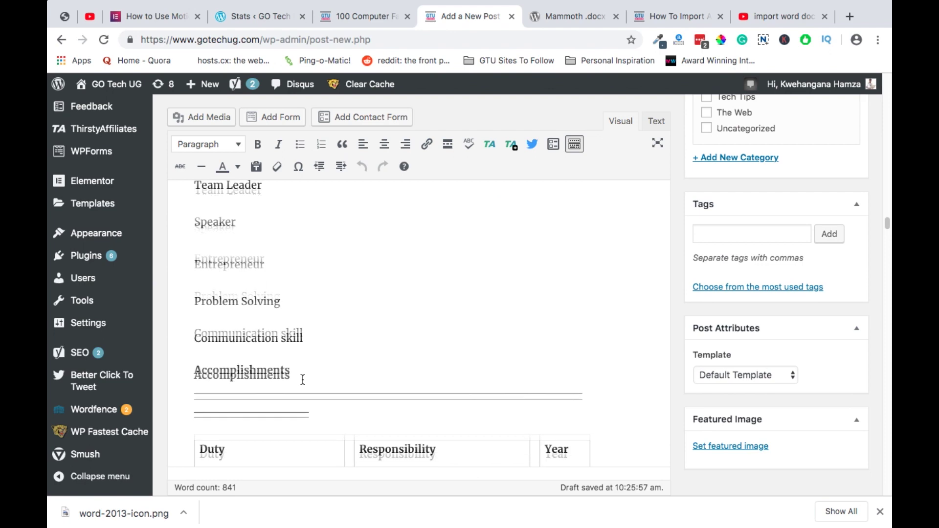
{"action": "scroll", "coordinate": [303, 380], "scroll_direction": "down", "scroll_amount": 2}
{"action": "scroll", "coordinate": [302, 379], "scroll_direction": "down", "scroll_amount": 5}
{"action": "scroll", "coordinate": [303, 380], "scroll_direction": "down", "scroll_amount": 2}
{"action": "scroll", "coordinate": [302, 379], "scroll_direction": "down", "scroll_amount": 5}
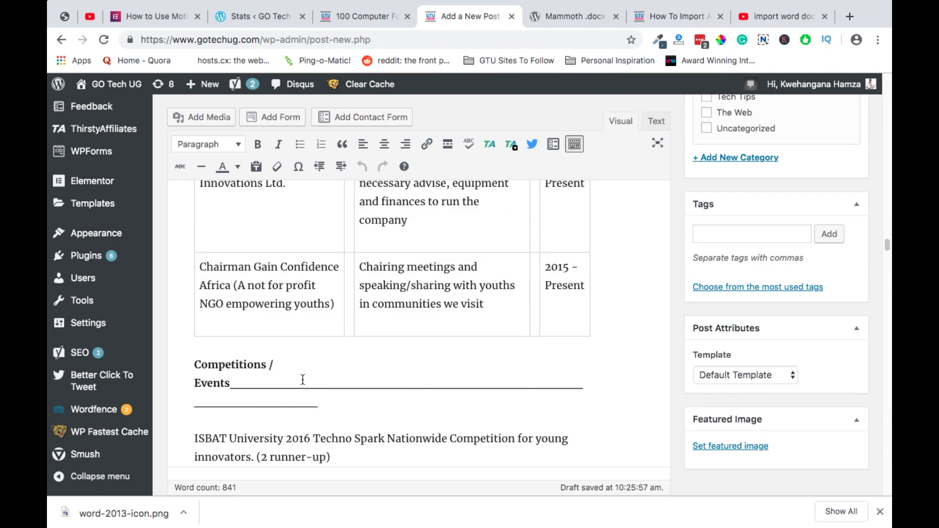
{"action": "scroll", "coordinate": [302, 379], "scroll_direction": "down", "scroll_amount": 5}
{"action": "scroll", "coordinate": [317, 378], "scroll_direction": "down", "scroll_amount": 3}
{"action": "scroll", "coordinate": [494, 401], "scroll_direction": "down", "scroll_amount": 3}
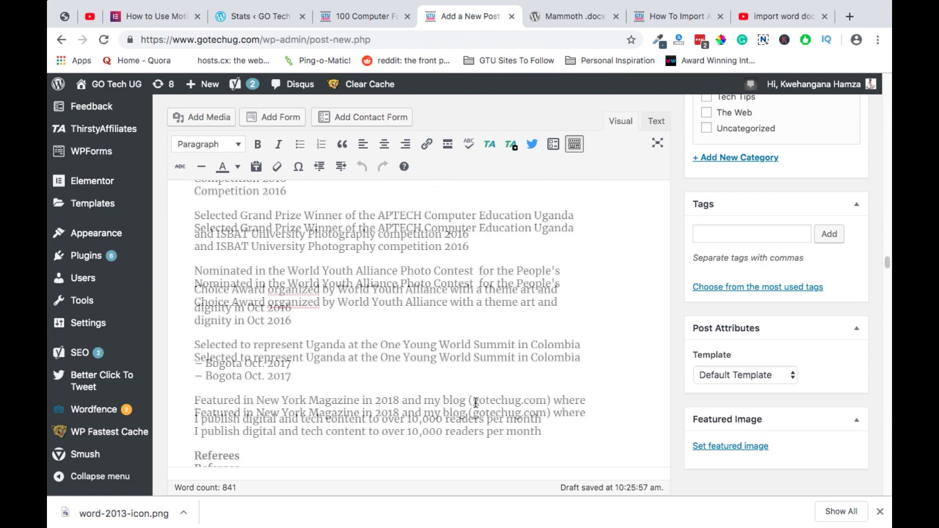
{"action": "scroll", "coordinate": [484, 401], "scroll_direction": "down", "scroll_amount": 5}
{"action": "scroll", "coordinate": [476, 403], "scroll_direction": "down", "scroll_amount": 1}
{"action": "scroll", "coordinate": [476, 403], "scroll_direction": "down", "scroll_amount": 1}
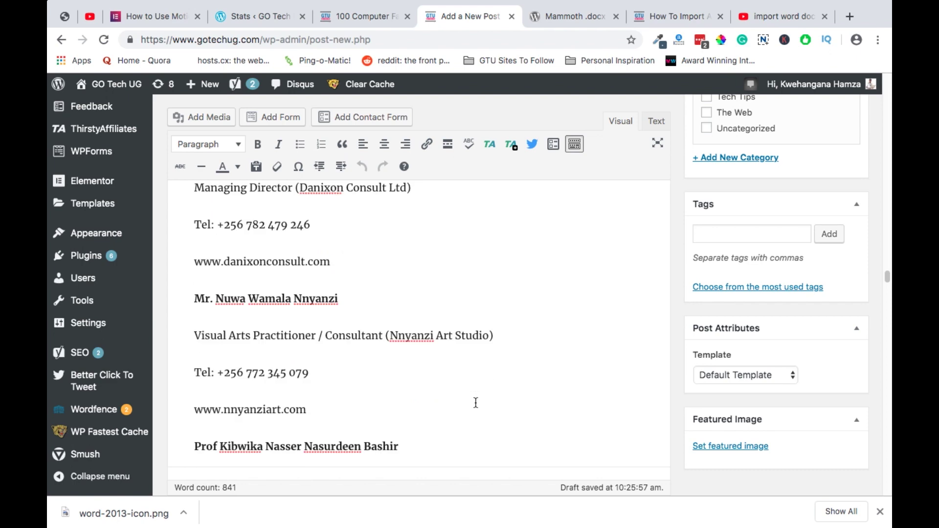
{"action": "scroll", "coordinate": [476, 402], "scroll_direction": "down", "scroll_amount": 5}
{"action": "scroll", "coordinate": [476, 403], "scroll_direction": "down", "scroll_amount": 5}
{"action": "scroll", "coordinate": [476, 404], "scroll_direction": "down", "scroll_amount": 3}
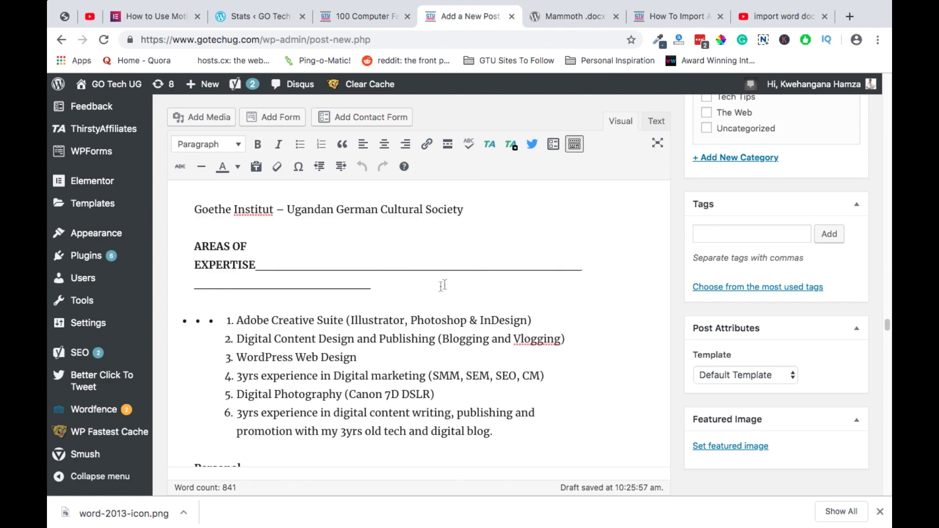
{"action": "scroll", "coordinate": [635, 281], "scroll_direction": "up", "scroll_amount": 3}
{"action": "scroll", "coordinate": [765, 293], "scroll_direction": "up", "scroll_amount": 3}
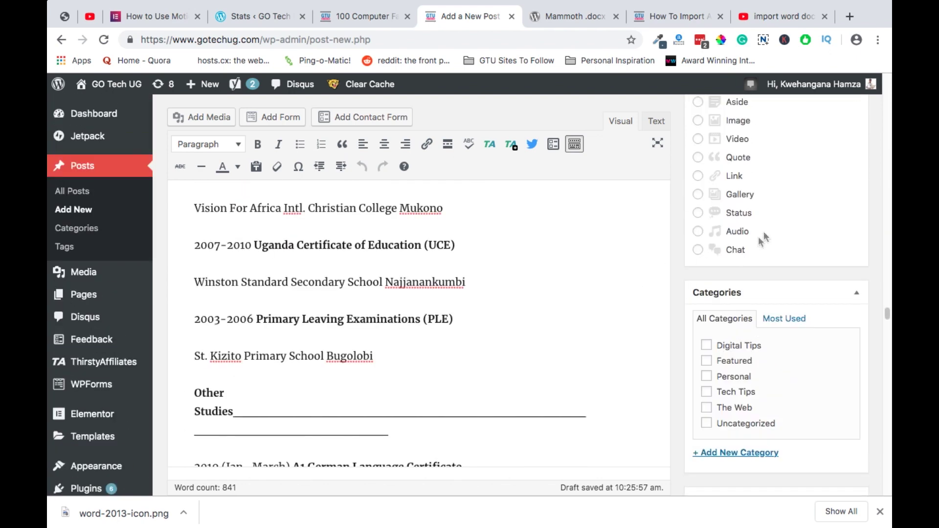
{"action": "scroll", "coordinate": [778, 216], "scroll_direction": "up", "scroll_amount": 3}
{"action": "scroll", "coordinate": [778, 214], "scroll_direction": "up", "scroll_amount": 2}
{"action": "scroll", "coordinate": [778, 210], "scroll_direction": "up", "scroll_amount": 3}
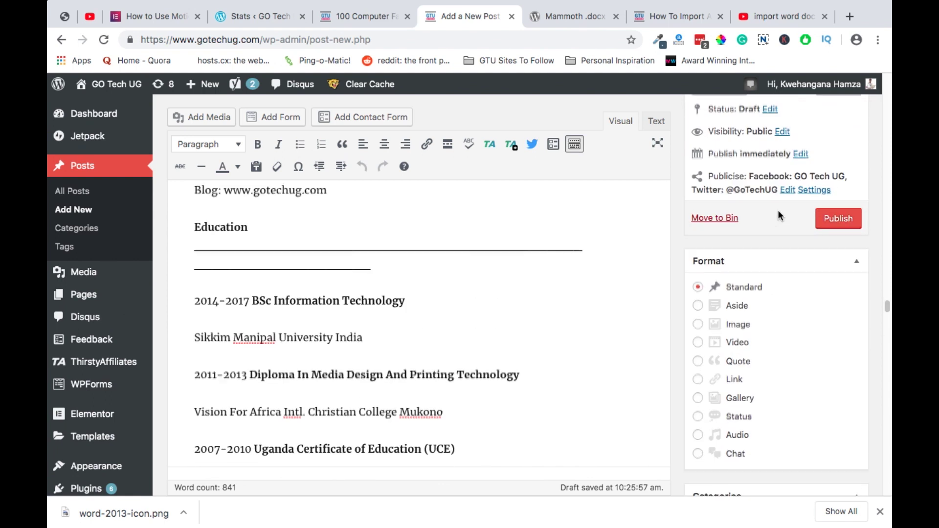
{"action": "scroll", "coordinate": [778, 210], "scroll_direction": "up", "scroll_amount": 3}
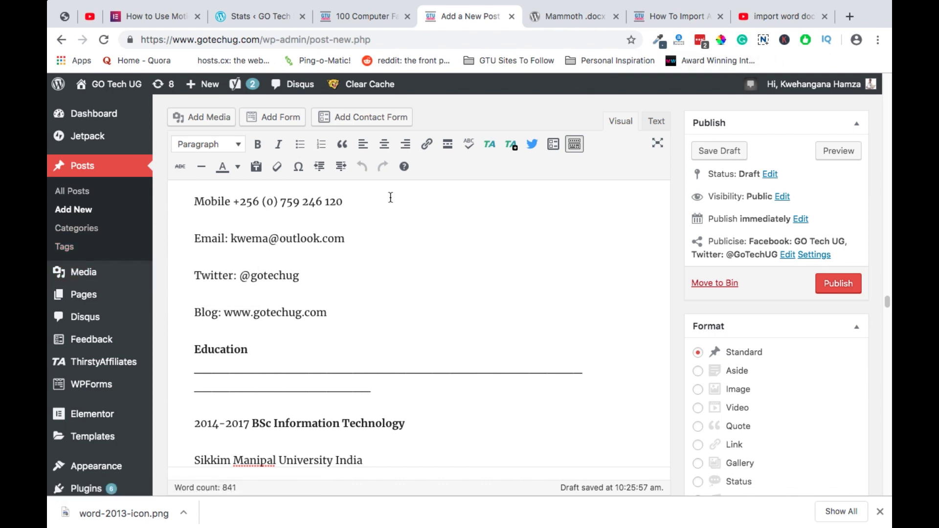
Revisit the Mammoth plugin tab, then return to the How To Import article.
{"action": "left_click", "coordinate": [562, 14]}
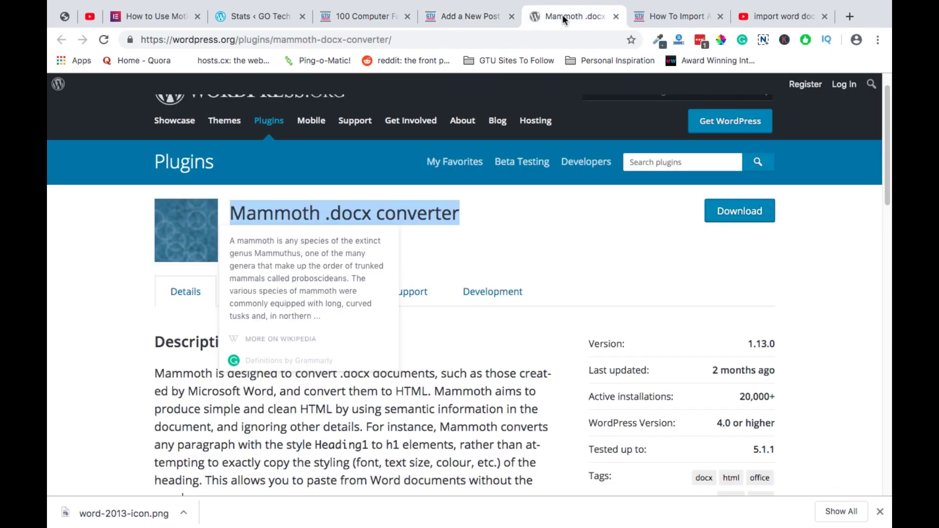
{"action": "left_click", "coordinate": [660, 17]}
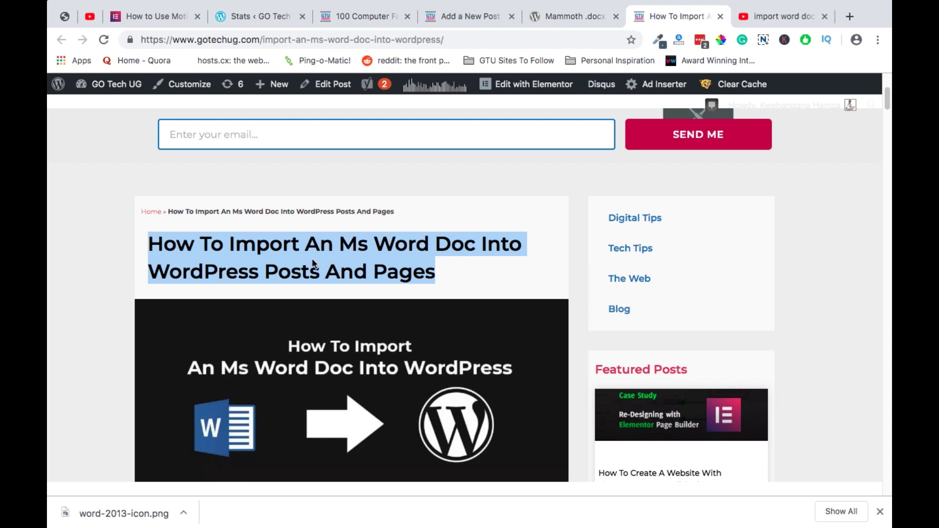
{"action": "left_click", "coordinate": [265, 258]}
{"action": "scroll", "coordinate": [265, 258], "scroll_direction": "down", "scroll_amount": 10}
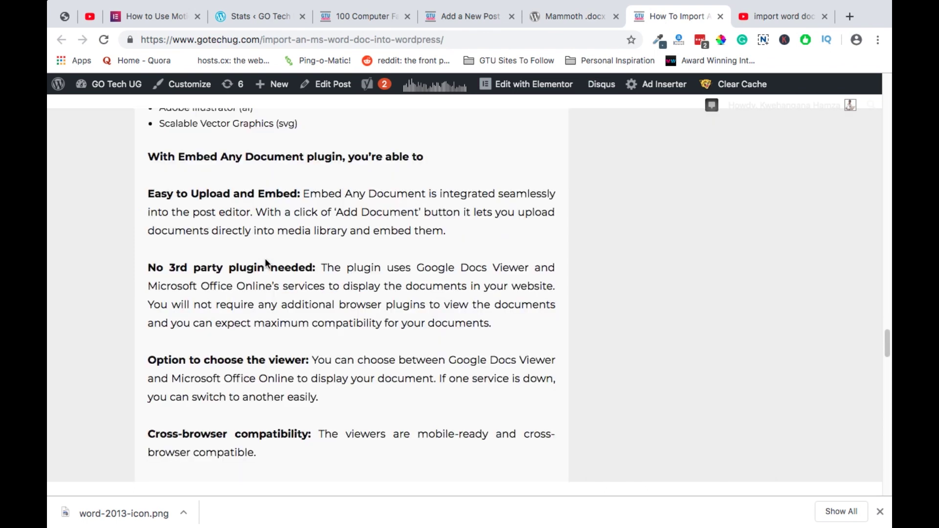